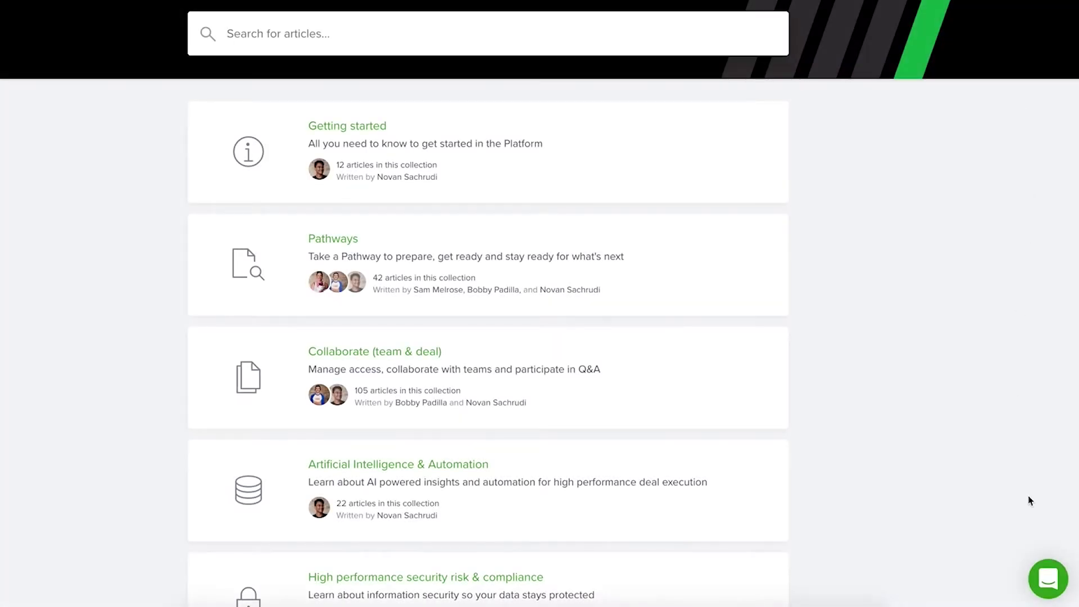
Step: Start a new support conversation and send the message "I need help setting up my first pathway."
{"action": "left_click", "coordinate": [1045, 578]}
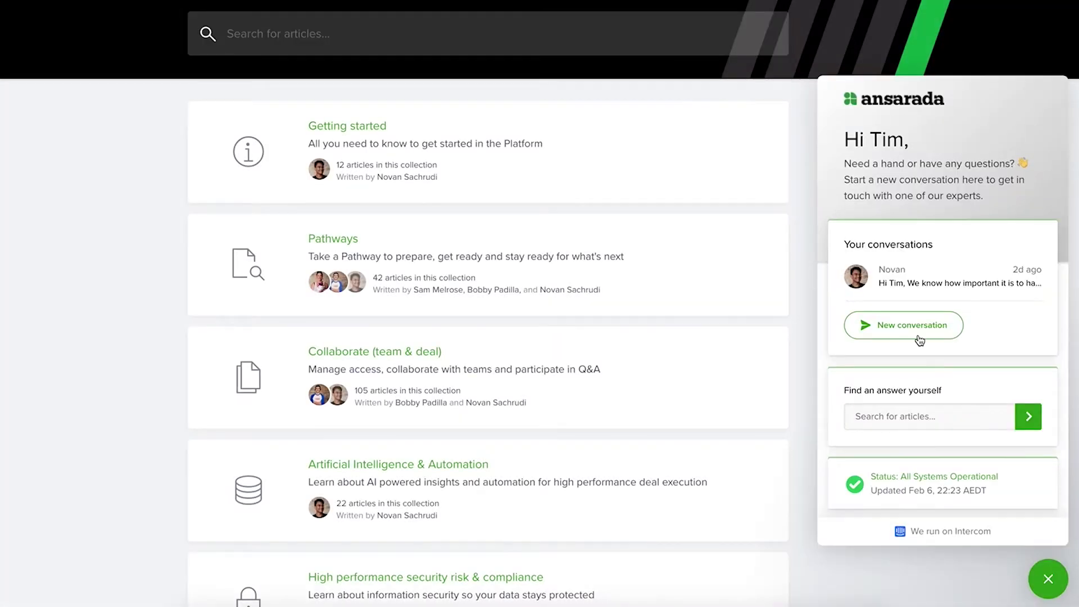
{"action": "left_click", "coordinate": [903, 325]}
{"action": "type", "text": "I need help setting up my first pathway."}
{"action": "left_click", "coordinate": [1035, 576]}
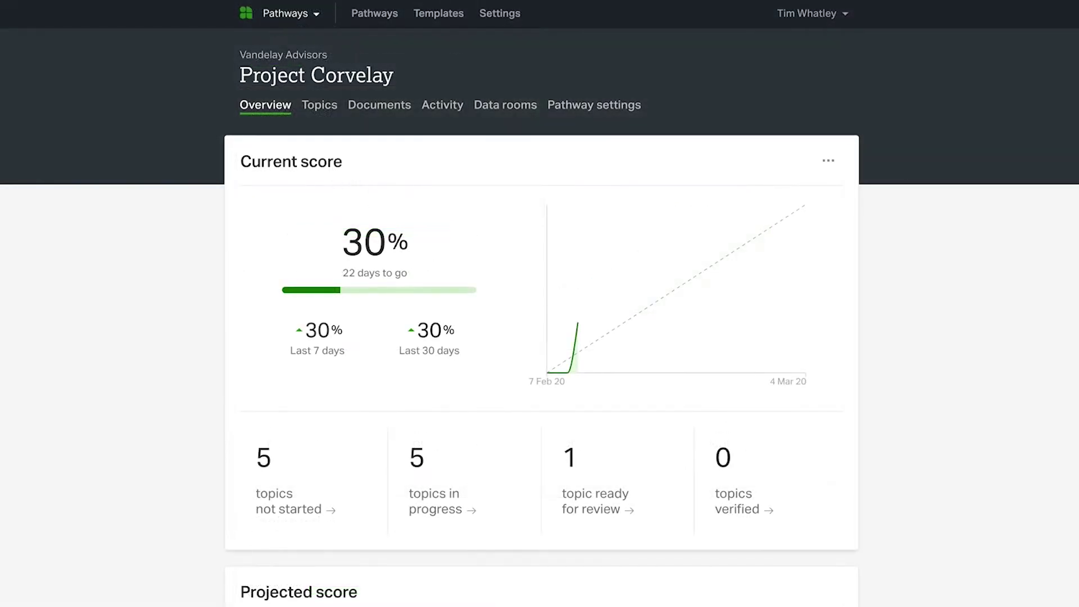
Step: Review the current score, topic progress and projected score in the Project Corvelay pathway overview
{"action": "scroll", "coordinate": [539, 303], "scroll_direction": "down", "scroll_amount": 5}
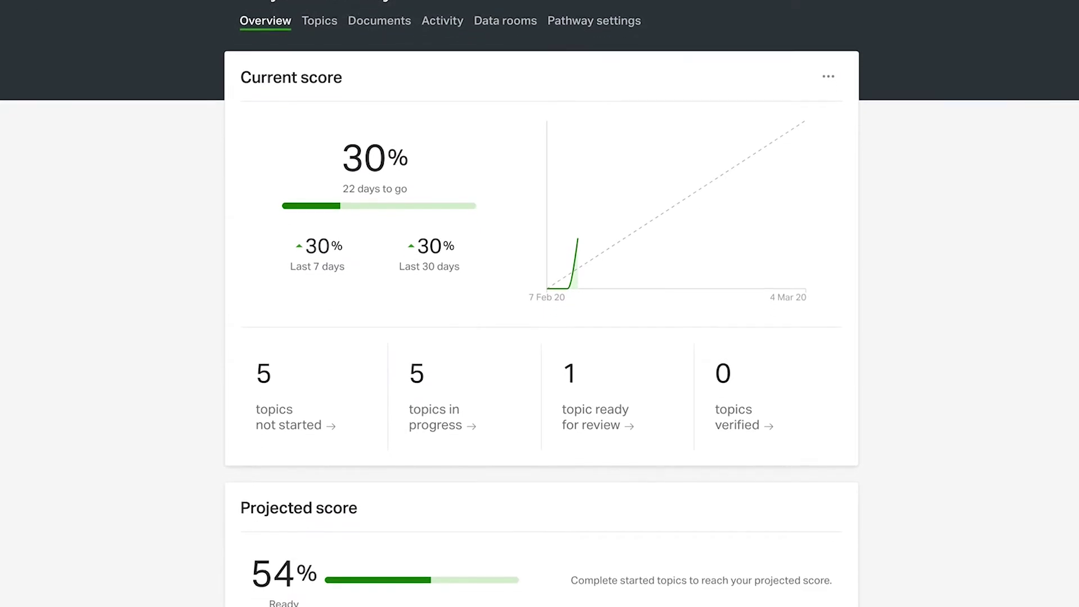
{"action": "scroll", "coordinate": [539, 304], "scroll_direction": "down", "scroll_amount": 5}
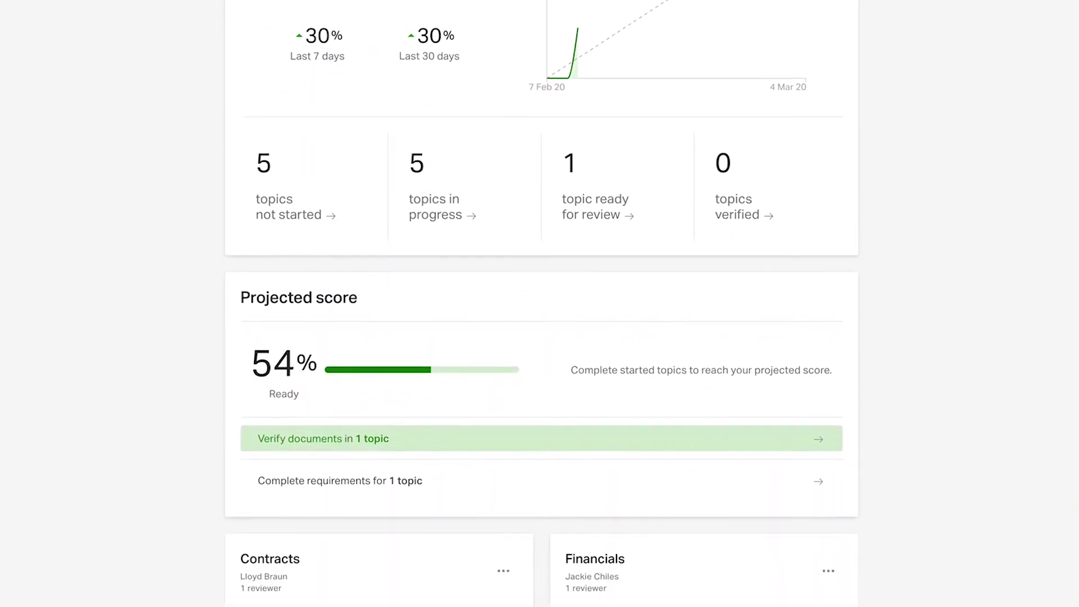
{"action": "scroll", "coordinate": [539, 303], "scroll_direction": "down", "scroll_amount": 5}
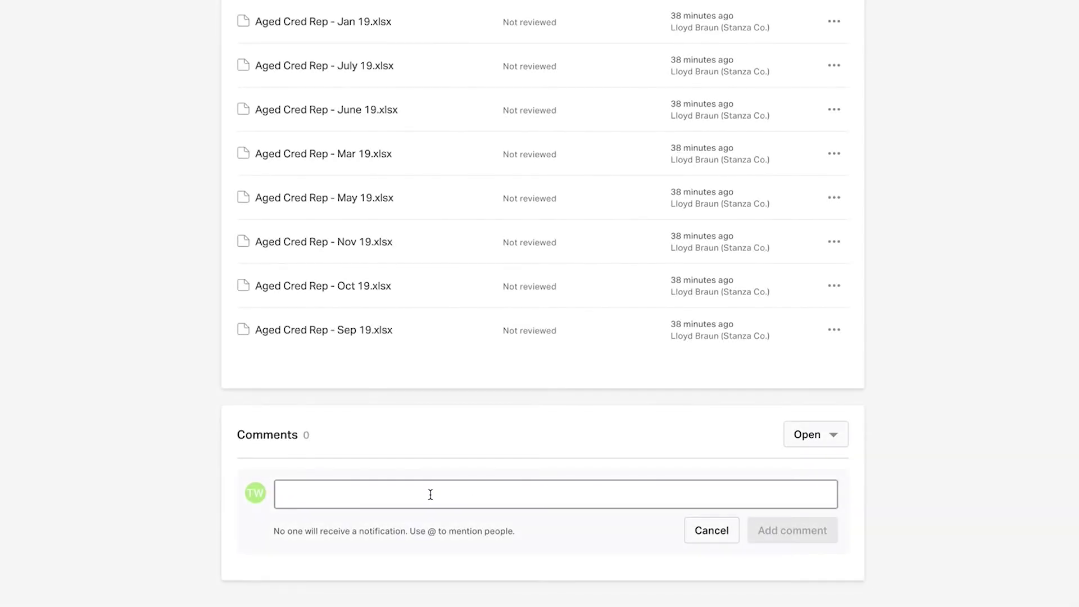
Step: Add a comment mentioning one colleague to confirm the Dec 19 vendor list is still accurate as of Feb 2020, and another to approve
{"action": "left_click", "coordinate": [430, 494]}
{"action": "type", "text": "@"}
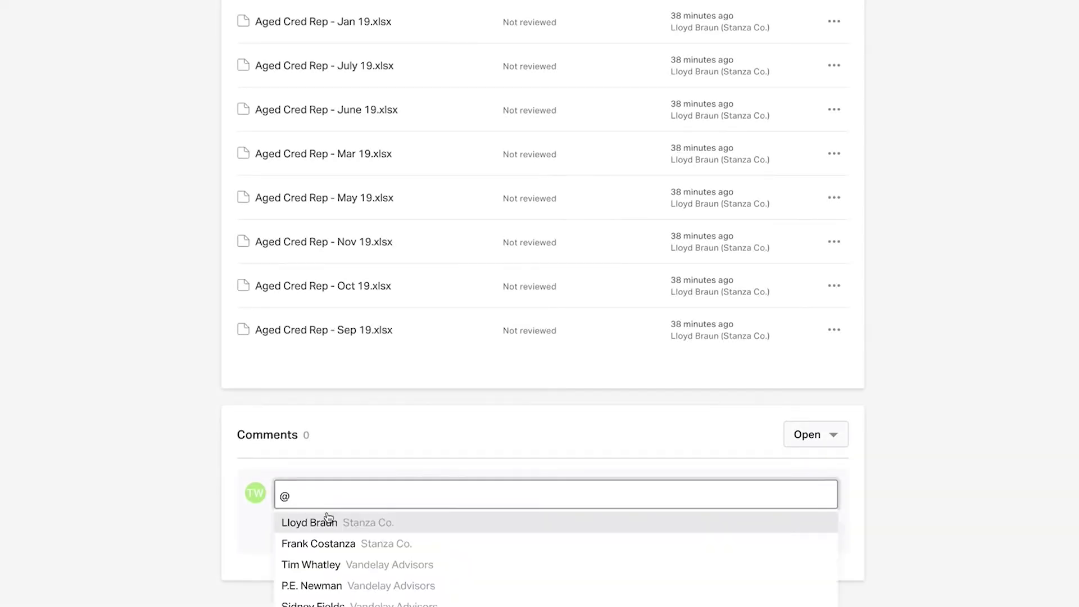
{"action": "key", "text": "Return"}
{"action": "type", "text": "can you please confirm the vendor list from Dec 19 is still accurate as of Feb 2020"}
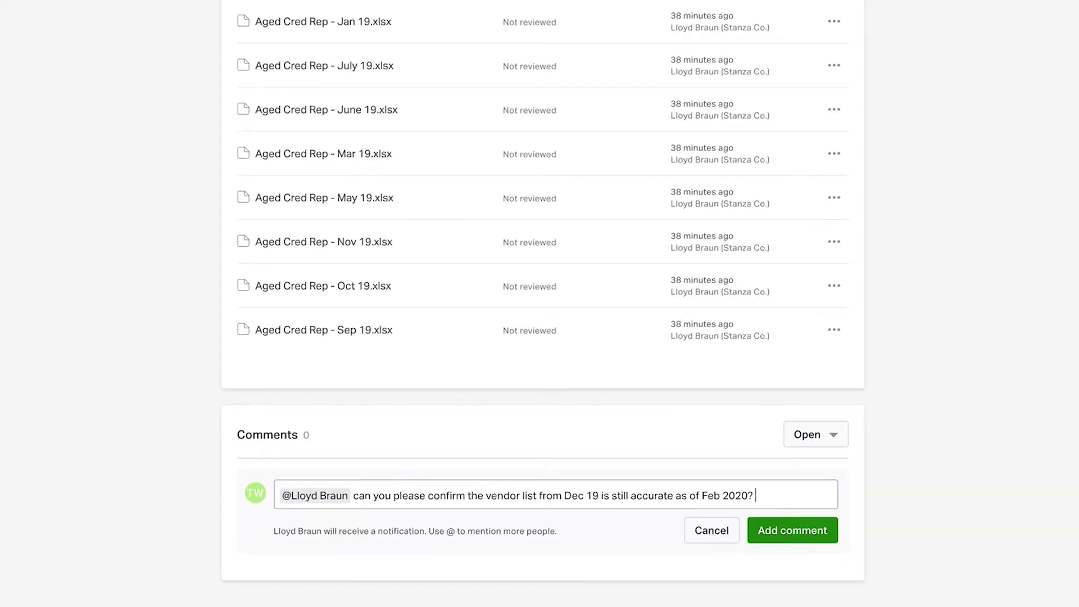
{"action": "type", "text": "? @Frank"}
{"action": "key", "text": "Return"}
{"action": "type", "text": "please approve."}
{"action": "left_click", "coordinate": [792, 529]}
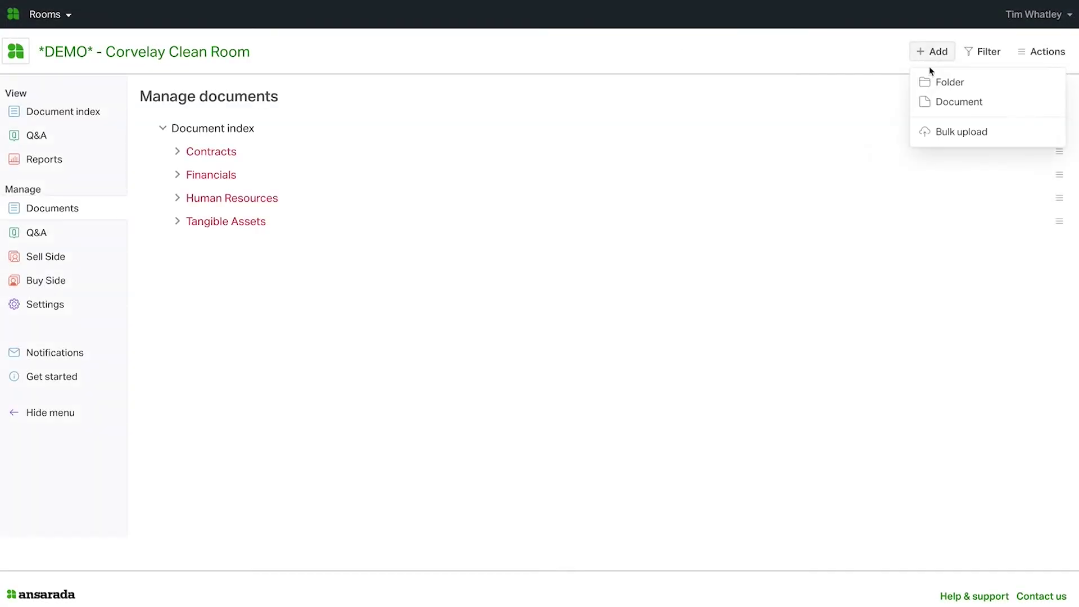
Step: Bulk upload the Aged Credit Reports folder to the document index of the Corvelay Clean Room
{"action": "left_click", "coordinate": [951, 131]}
{"action": "left_click_drag", "start_coordinate": [595, 174], "coordinate": [487, 247]}
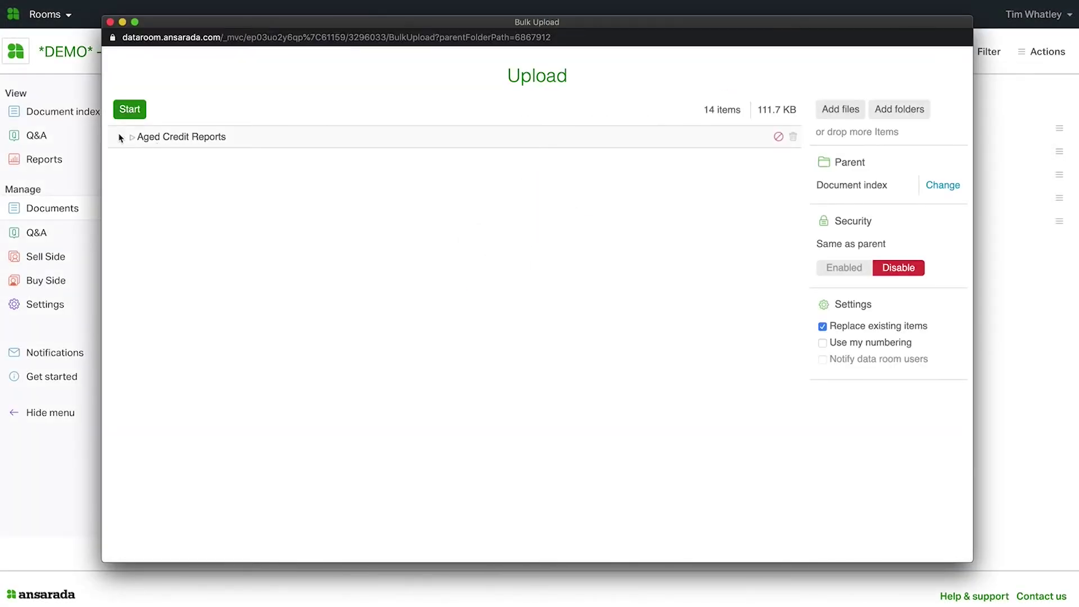
{"action": "left_click", "coordinate": [130, 136]}
{"action": "left_click", "coordinate": [129, 110]}
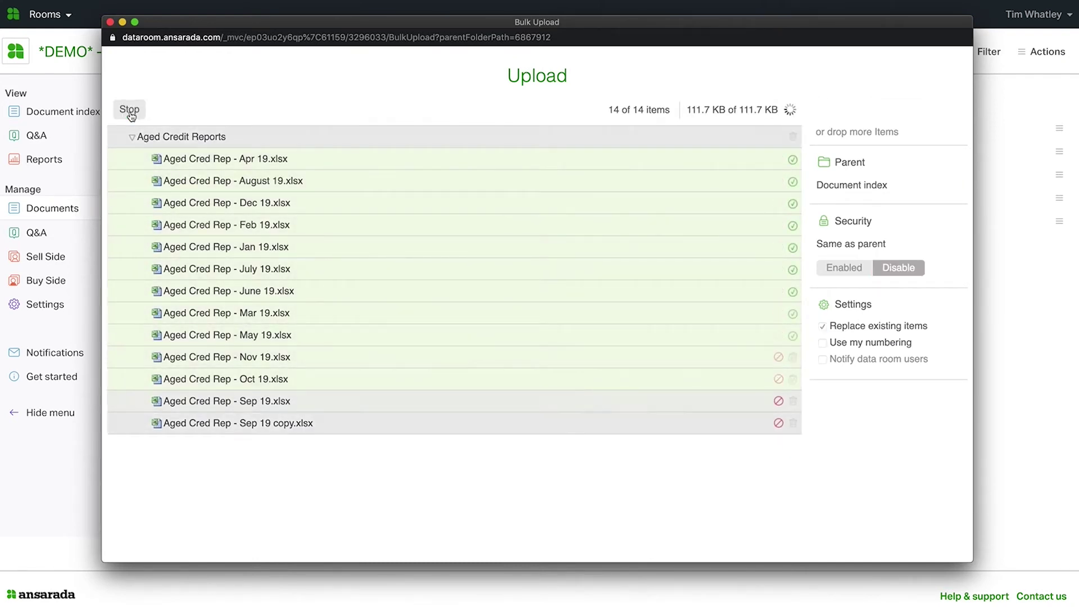
{"action": "left_click", "coordinate": [131, 111]}
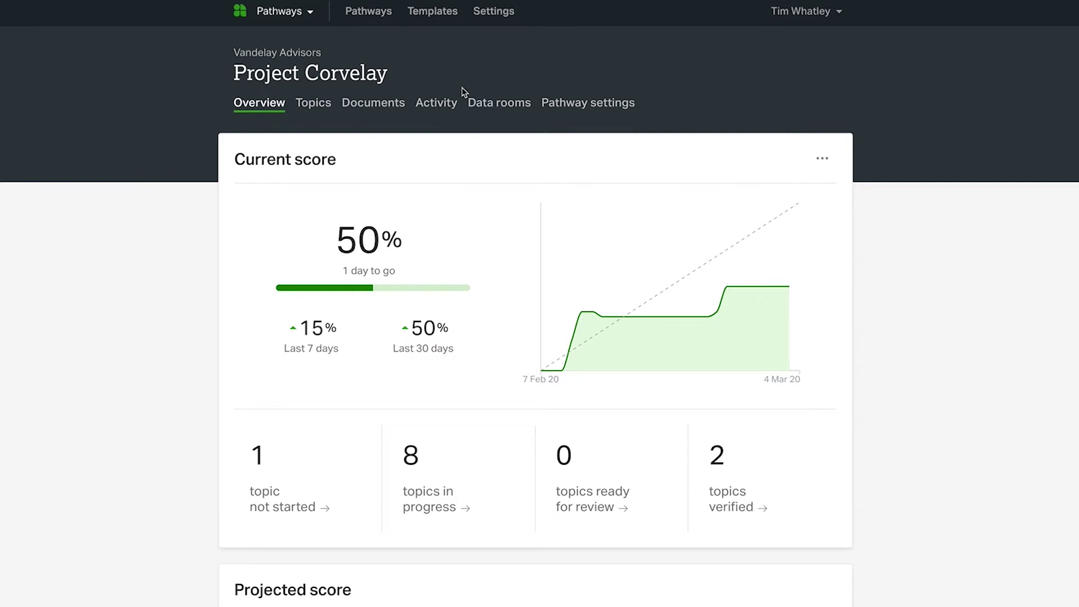
Step: Begin creating a new data room for the pathway, keeping the name Project Corvelay
{"action": "left_click", "coordinate": [497, 105]}
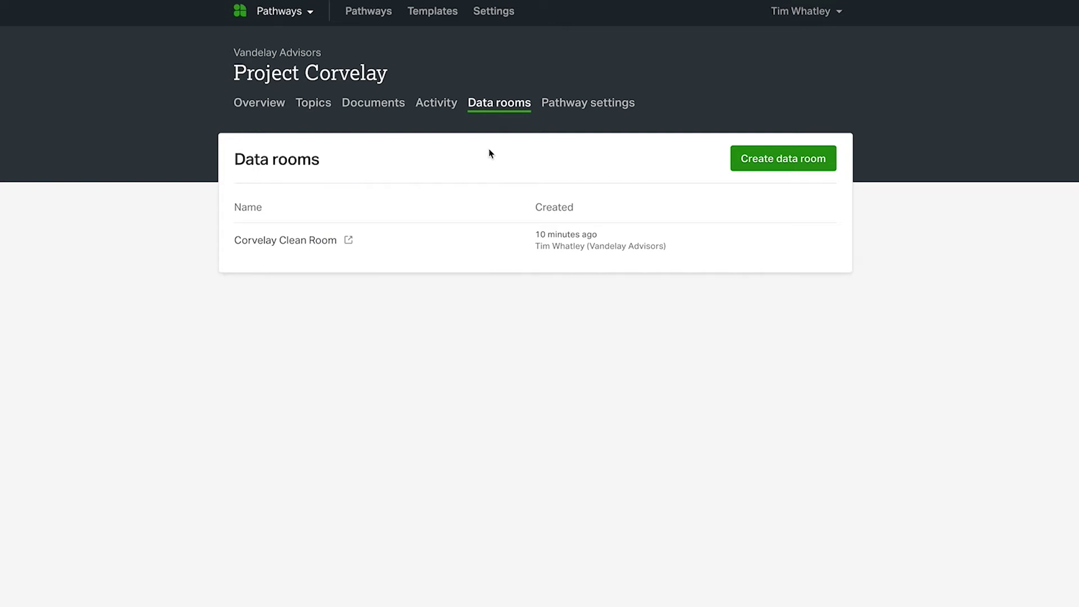
{"action": "left_click", "coordinate": [790, 159]}
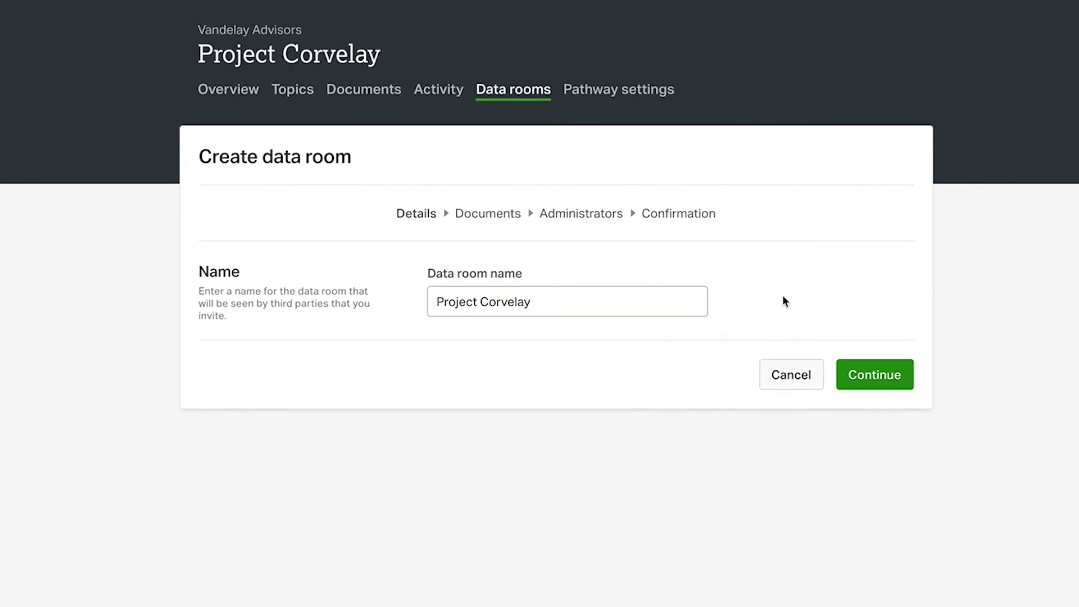
{"action": "left_click", "coordinate": [873, 366]}
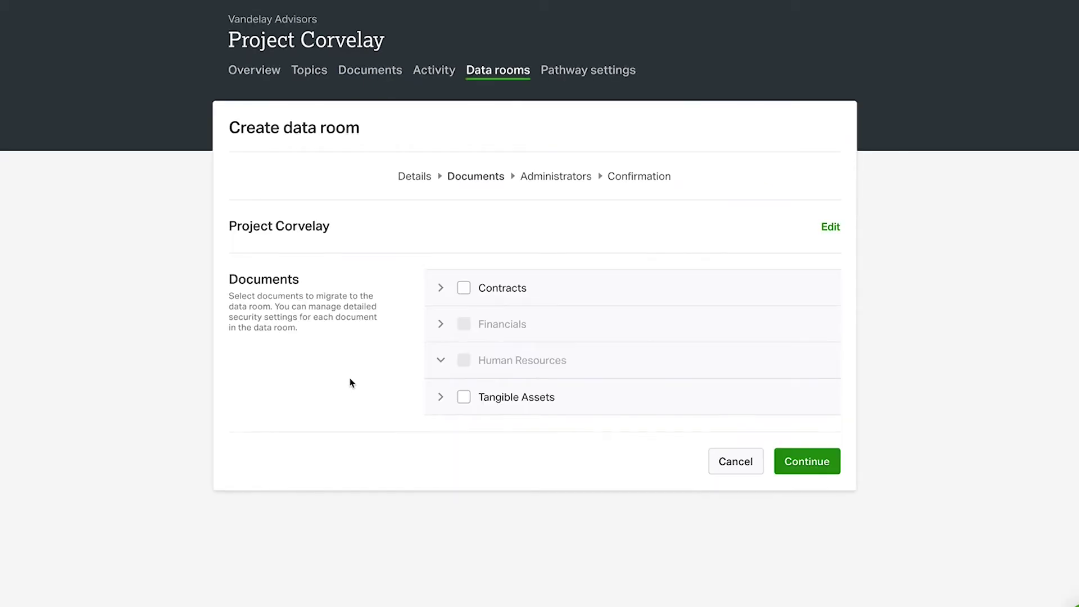
Step: Select all documents under Contracts, Financials, Human Resources and Tangible Assets for migration to the data room and proceed to the administrators
{"action": "left_click", "coordinate": [464, 289]}
{"action": "left_click", "coordinate": [442, 292]}
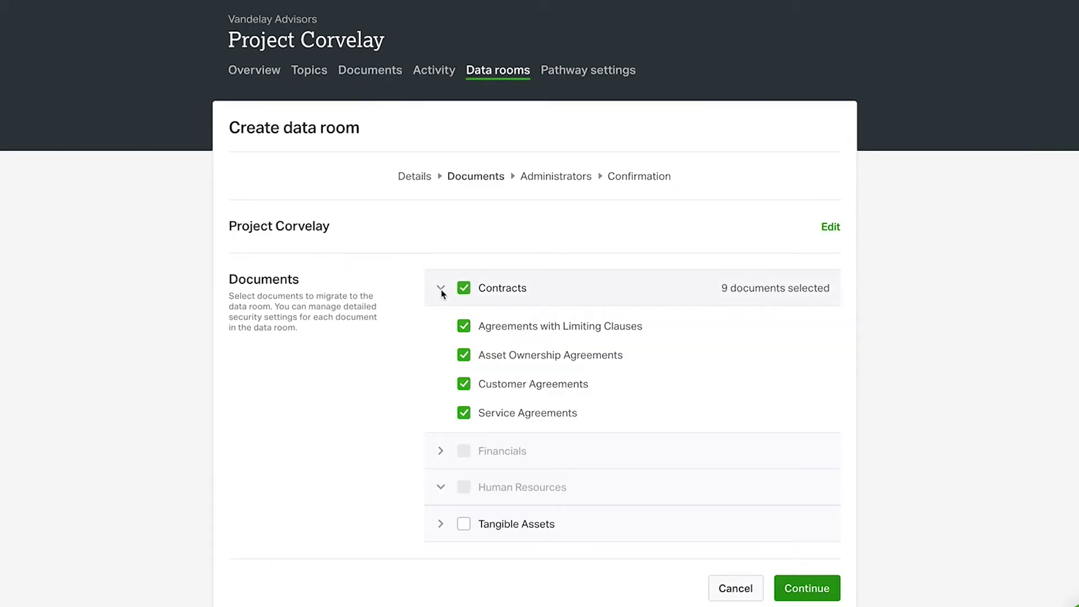
{"action": "left_click", "coordinate": [464, 383]}
{"action": "left_click", "coordinate": [441, 449]}
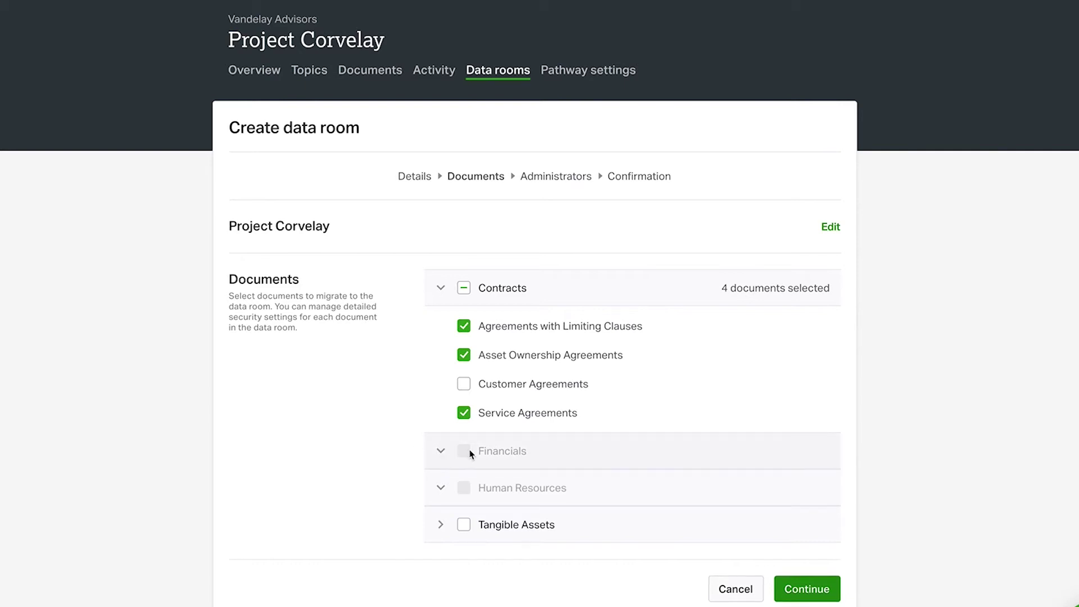
{"action": "left_click", "coordinate": [464, 524]}
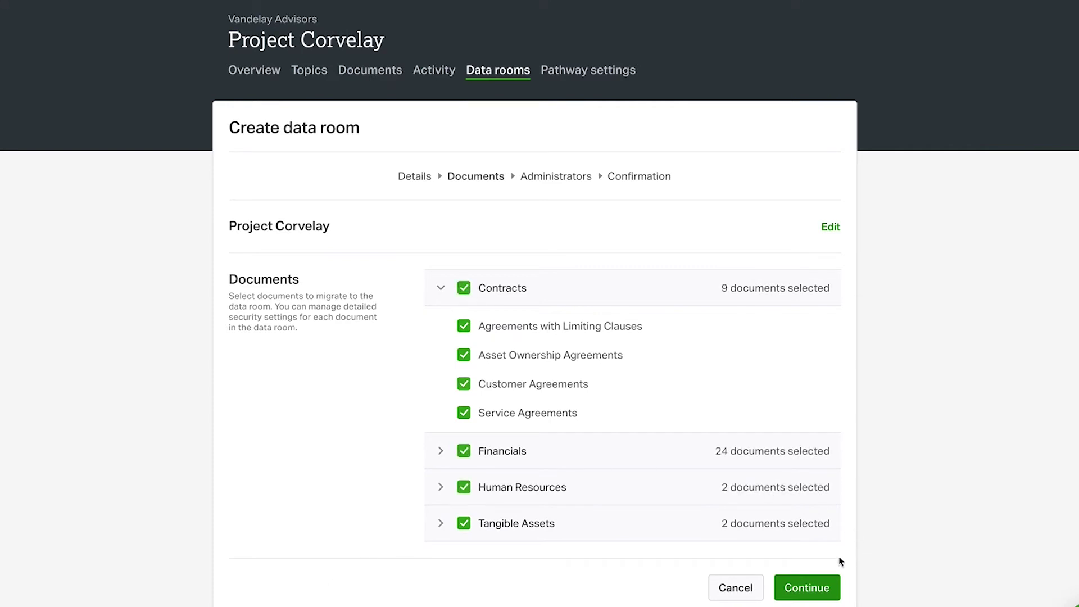
{"action": "left_click", "coordinate": [816, 587]}
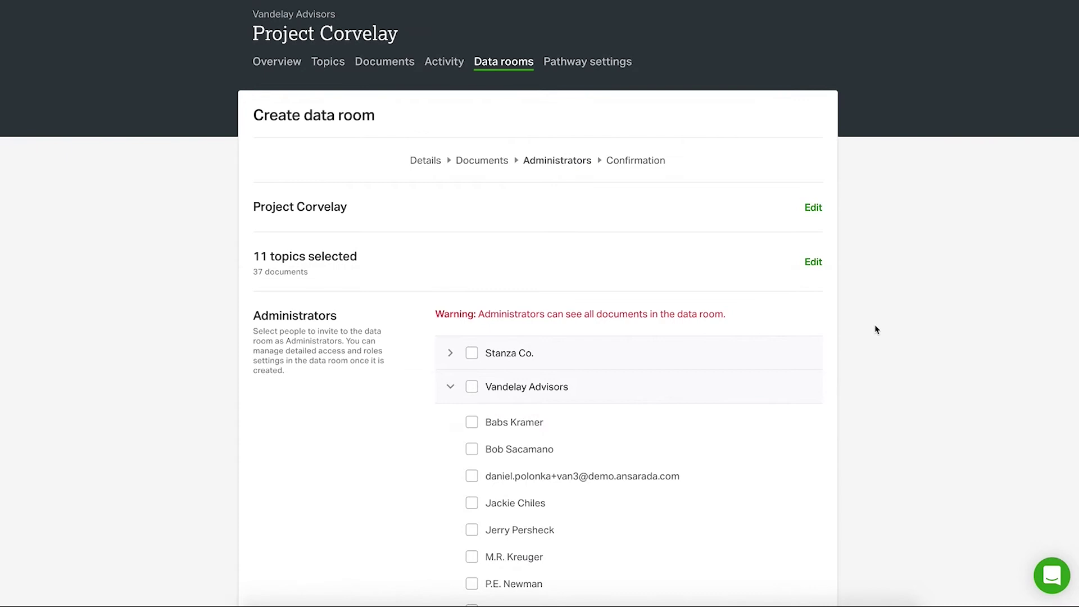
Step: Select two people from Vandelay Advisors and one from Stanza Co. as data room administrators
{"action": "scroll", "coordinate": [876, 329], "scroll_direction": "down", "scroll_amount": 2}
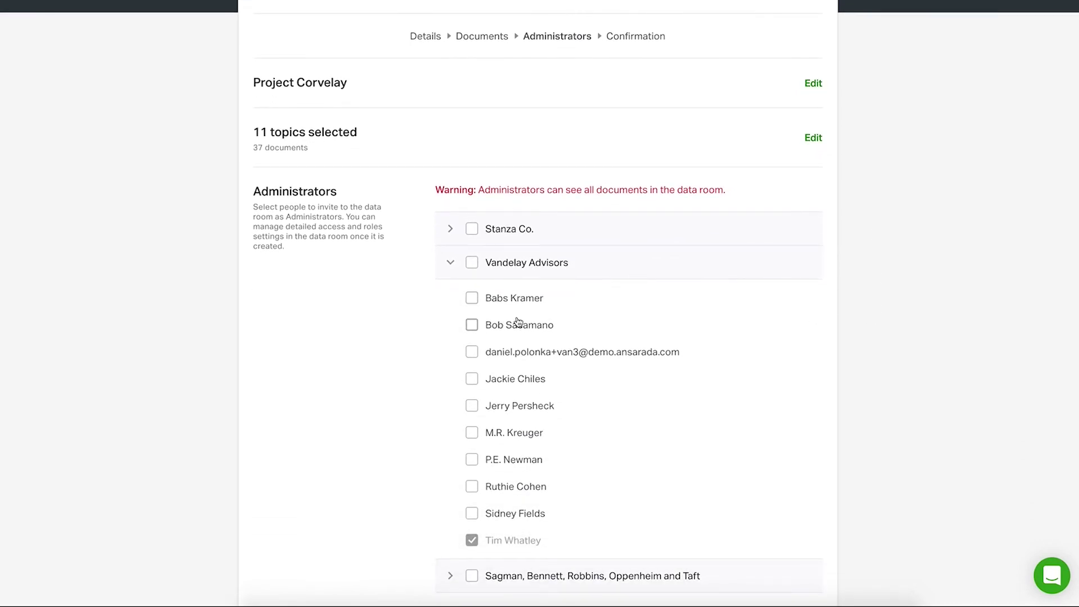
{"action": "left_click", "coordinate": [472, 326]}
{"action": "left_click", "coordinate": [471, 379]}
{"action": "left_click", "coordinate": [450, 231]}
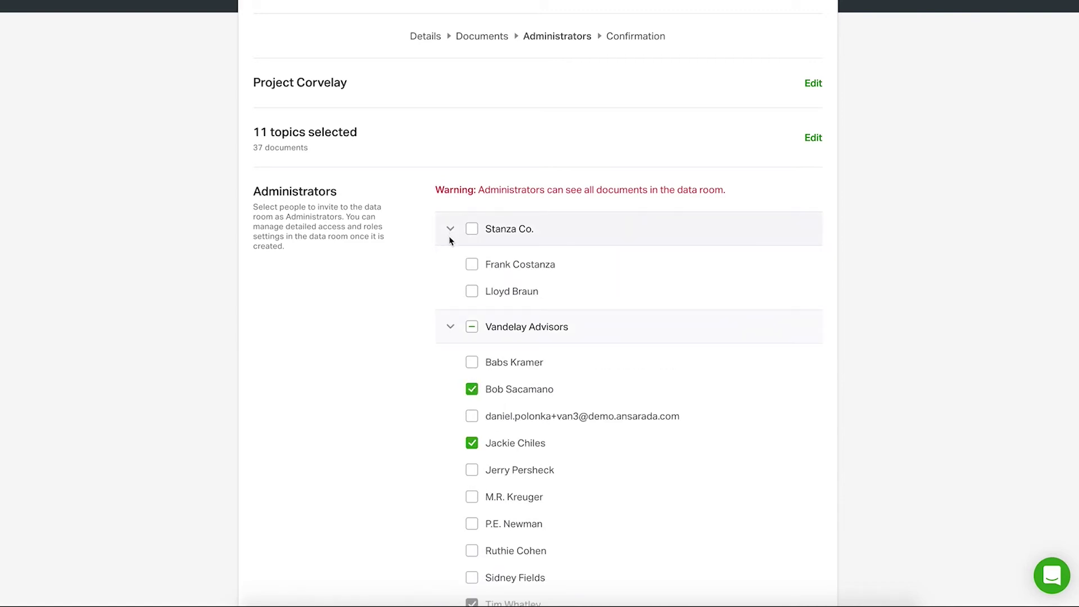
{"action": "left_click", "coordinate": [471, 291]}
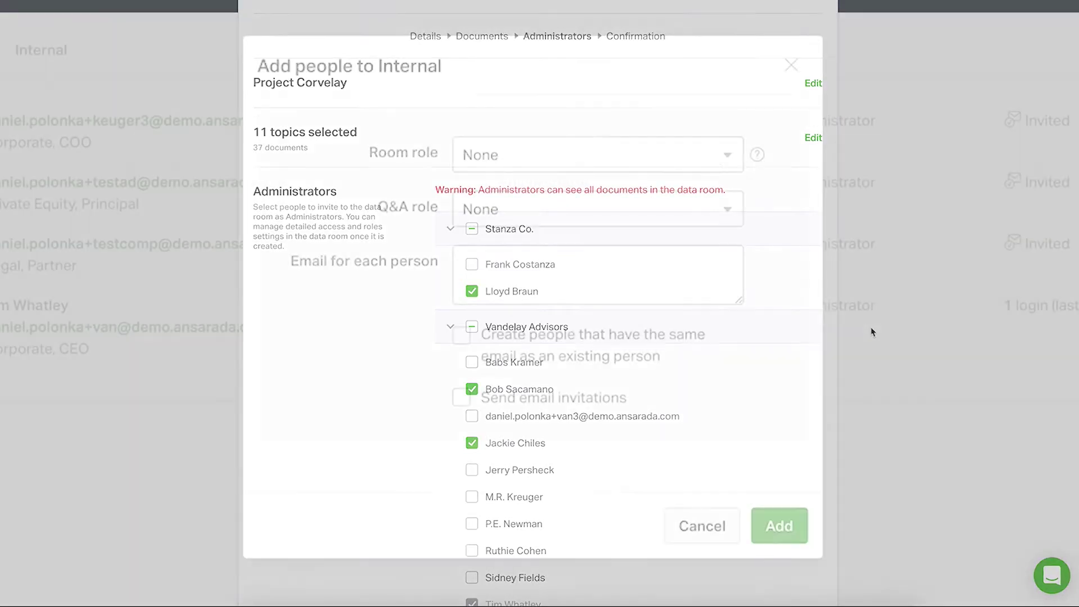
Step: Set the room role to Viewer and the Q&A role to Answer Approver for people being added to Internal
{"action": "left_click", "coordinate": [733, 157]}
{"action": "left_click", "coordinate": [696, 233]}
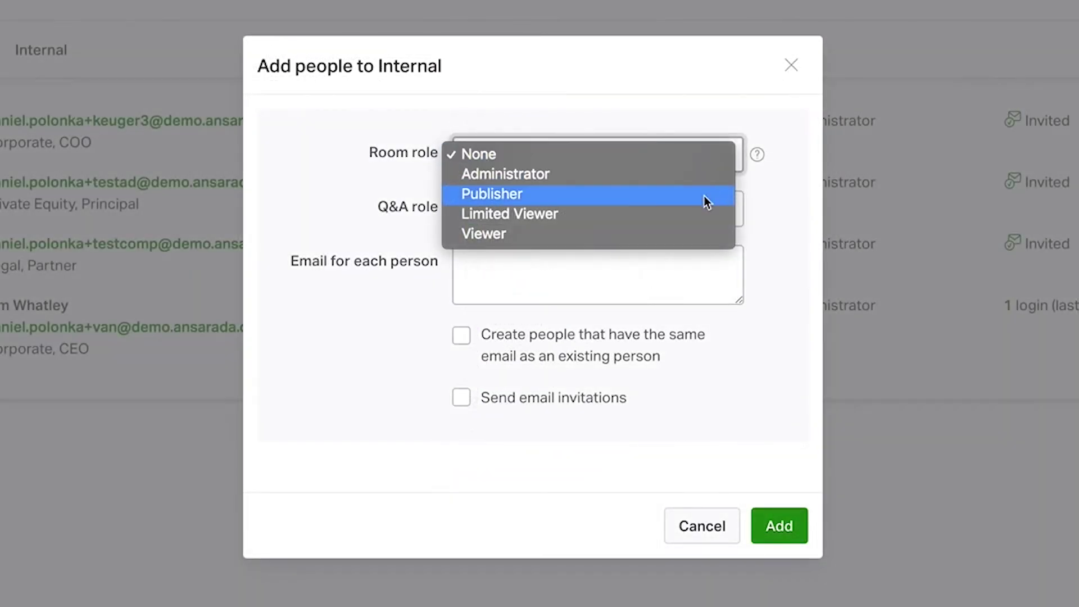
{"action": "left_click", "coordinate": [715, 209]}
{"action": "left_click", "coordinate": [704, 263]}
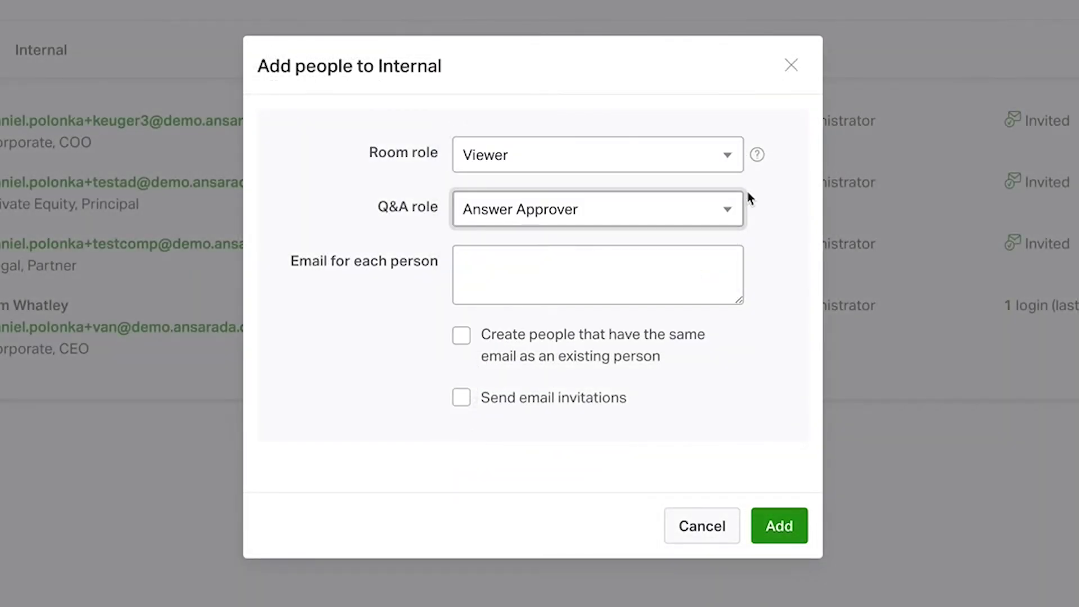
{"action": "left_click", "coordinate": [758, 157]}
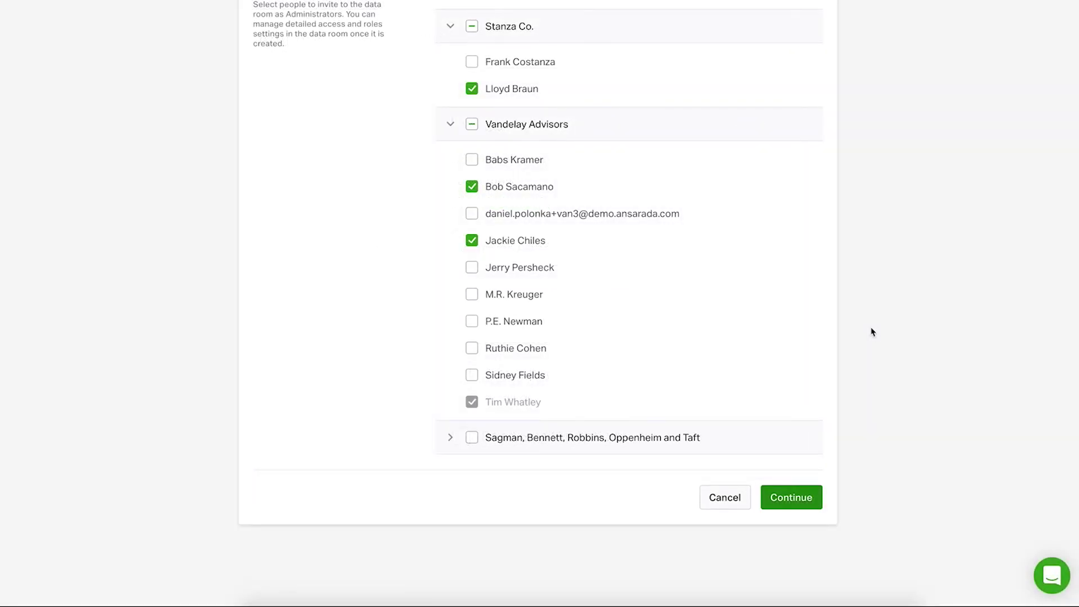
Step: Accept the selected administrators and create the Project Corvelay data room
{"action": "left_click", "coordinate": [797, 498]}
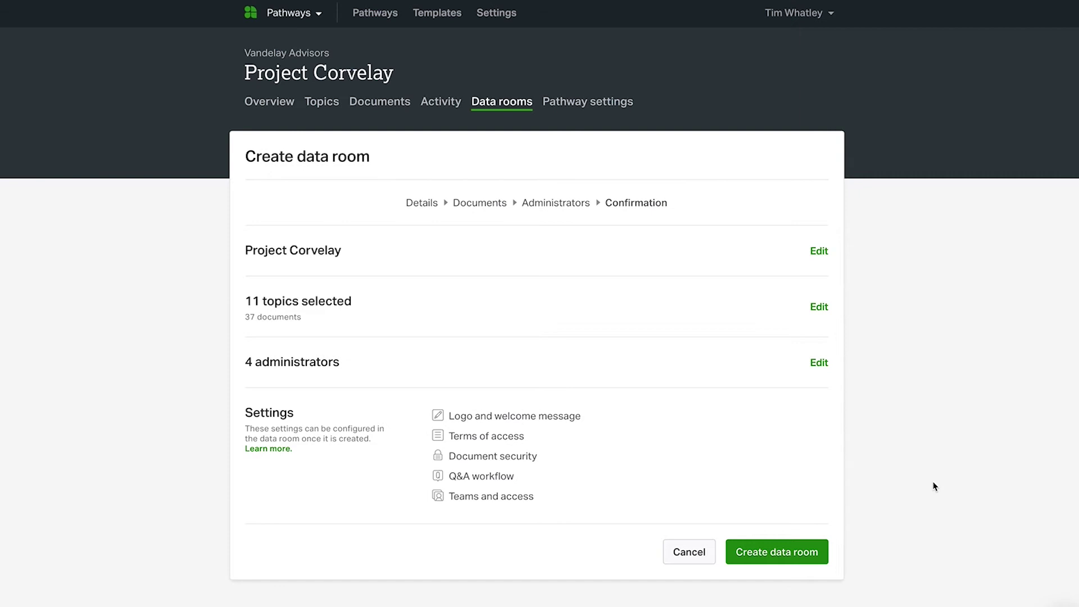
{"action": "left_click", "coordinate": [781, 552]}
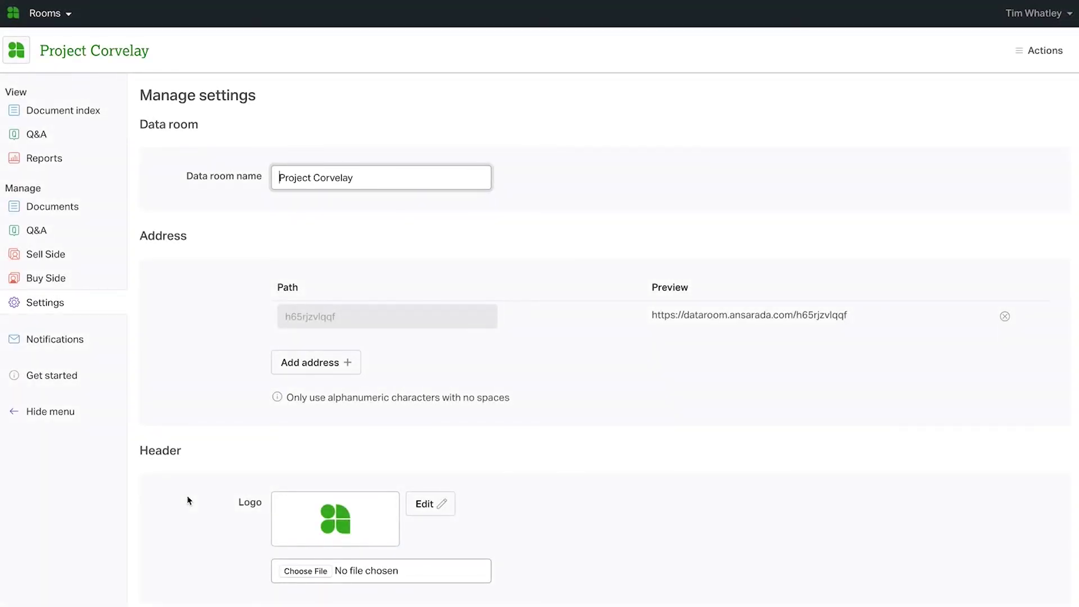
Step: In the data room settings, set the transaction type to Merger/Acquisition/Divestment and the industry group to Specialized Consumer Services
{"action": "scroll", "coordinate": [188, 500], "scroll_direction": "down", "scroll_amount": 5}
{"action": "left_click", "coordinate": [463, 415]}
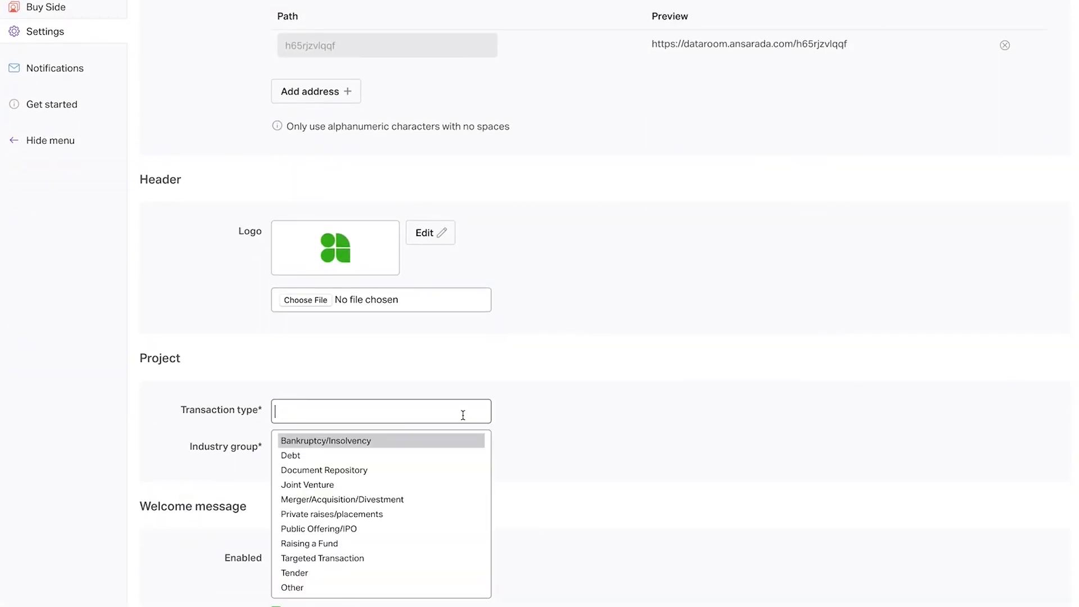
{"action": "left_click", "coordinate": [446, 499]}
{"action": "left_click", "coordinate": [431, 446]}
{"action": "scroll", "coordinate": [435, 399], "scroll_direction": "down", "scroll_amount": 5}
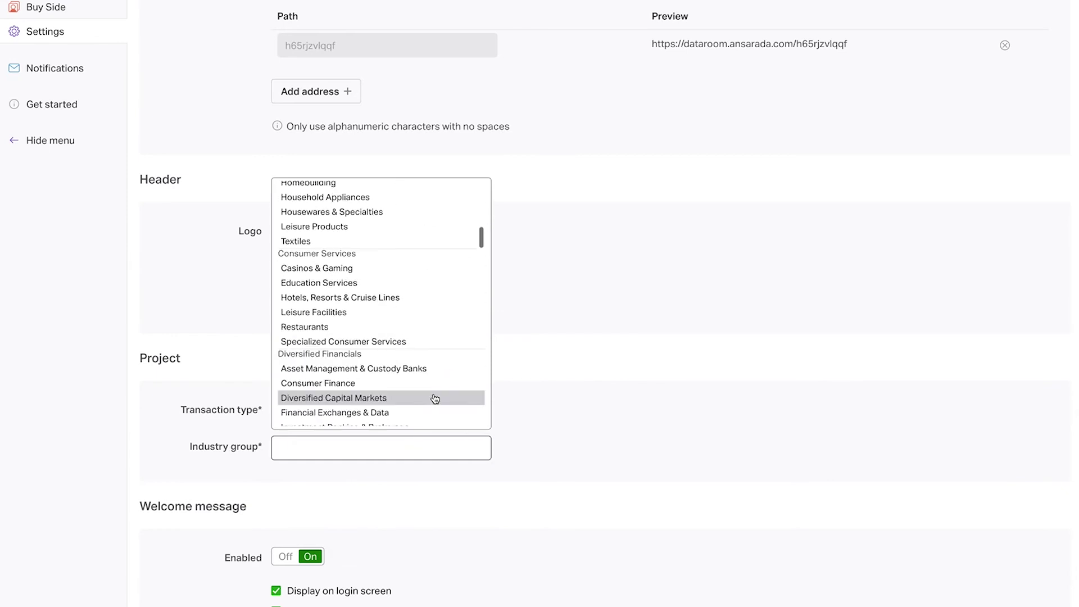
{"action": "left_click", "coordinate": [436, 342]}
Step: Turn on auto numbering and set the data room status to Enabled
{"action": "scroll", "coordinate": [130, 436], "scroll_direction": "down", "scroll_amount": 14}
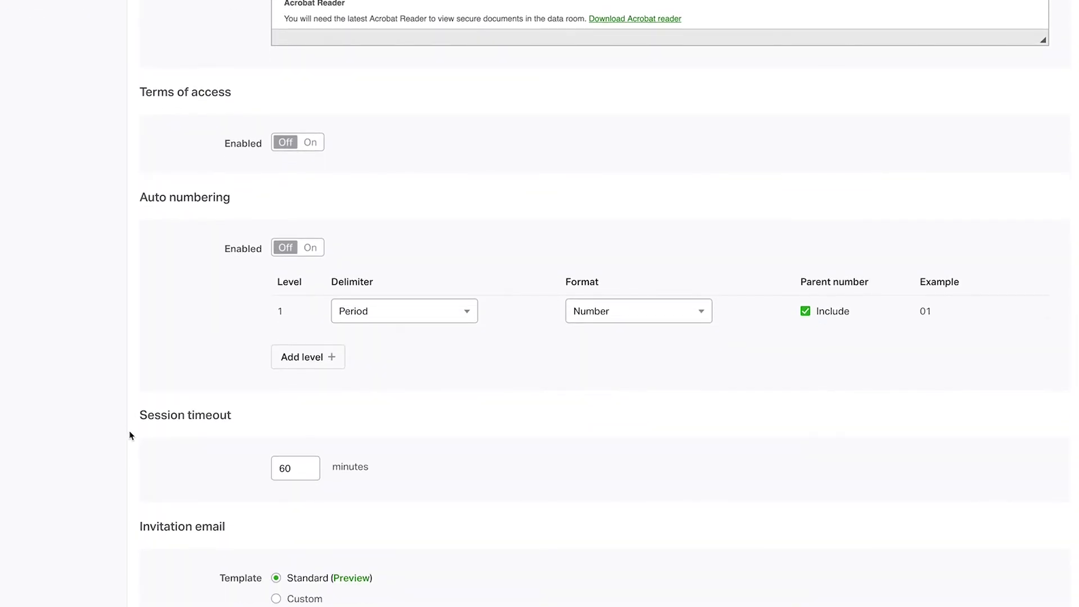
{"action": "left_click", "coordinate": [310, 247]}
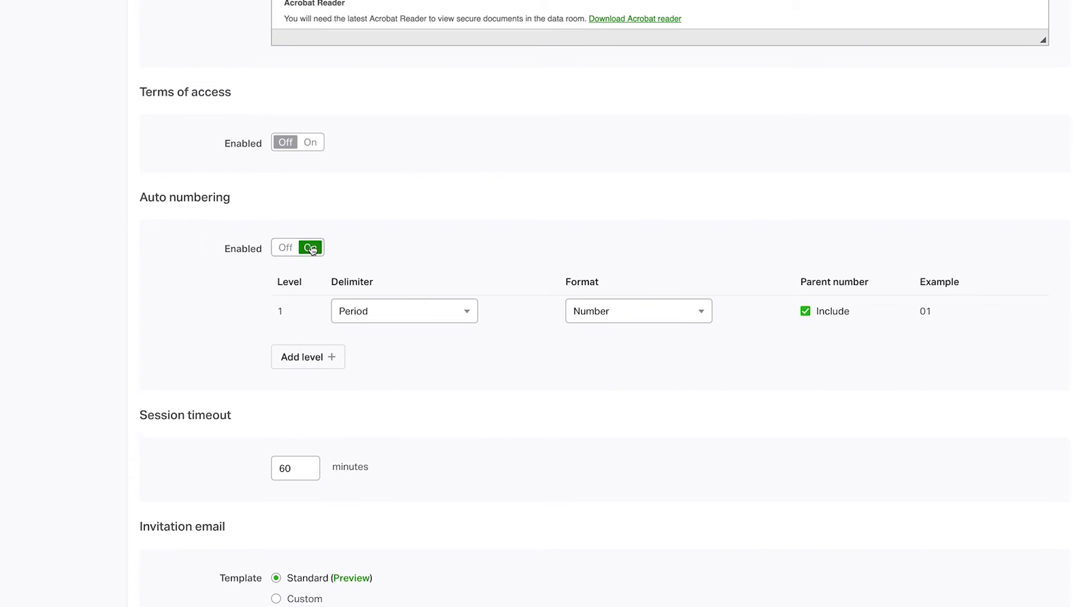
{"action": "scroll", "coordinate": [147, 377], "scroll_direction": "down", "scroll_amount": 3}
{"action": "scroll", "coordinate": [145, 379], "scroll_direction": "down", "scroll_amount": 5}
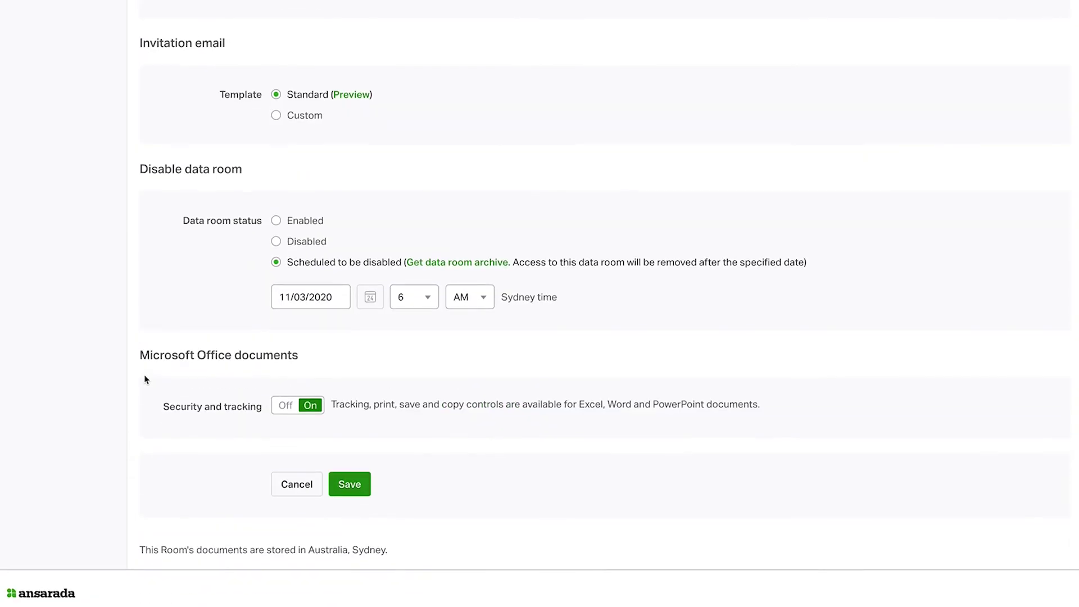
{"action": "left_click", "coordinate": [275, 220]}
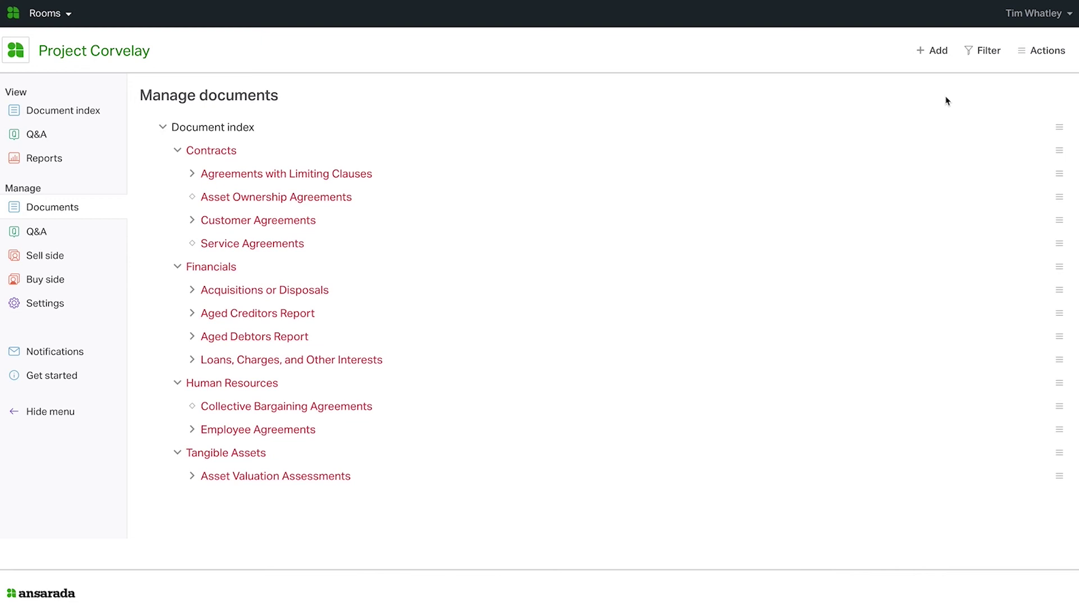
Step: Renumber the contents of every folder in the data room's document index, including all subfolders, with the default number format and existing order
{"action": "left_click", "coordinate": [1024, 52]}
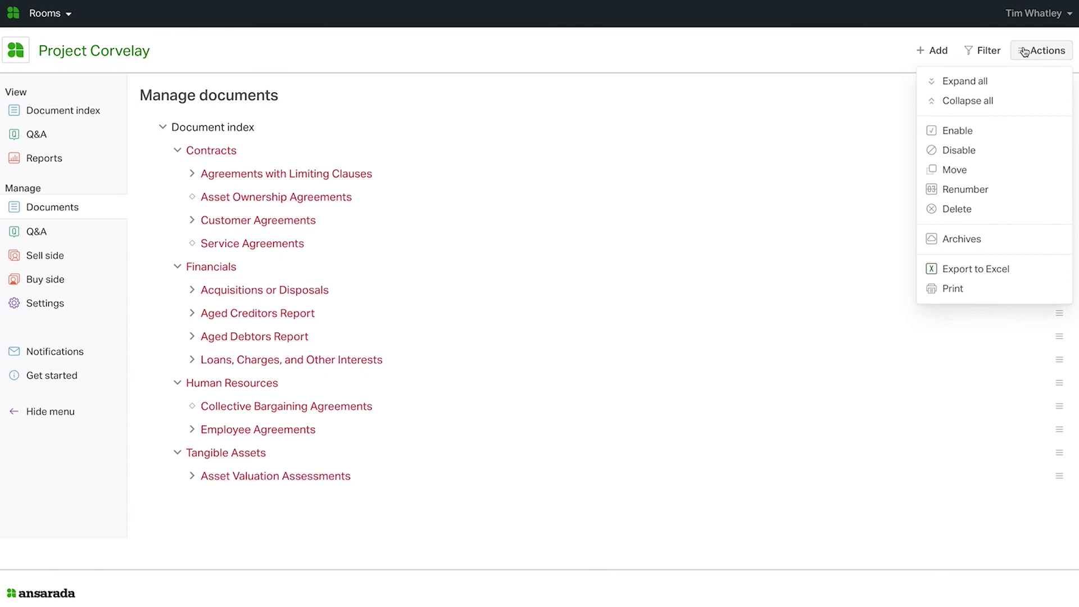
{"action": "left_click", "coordinate": [1005, 189]}
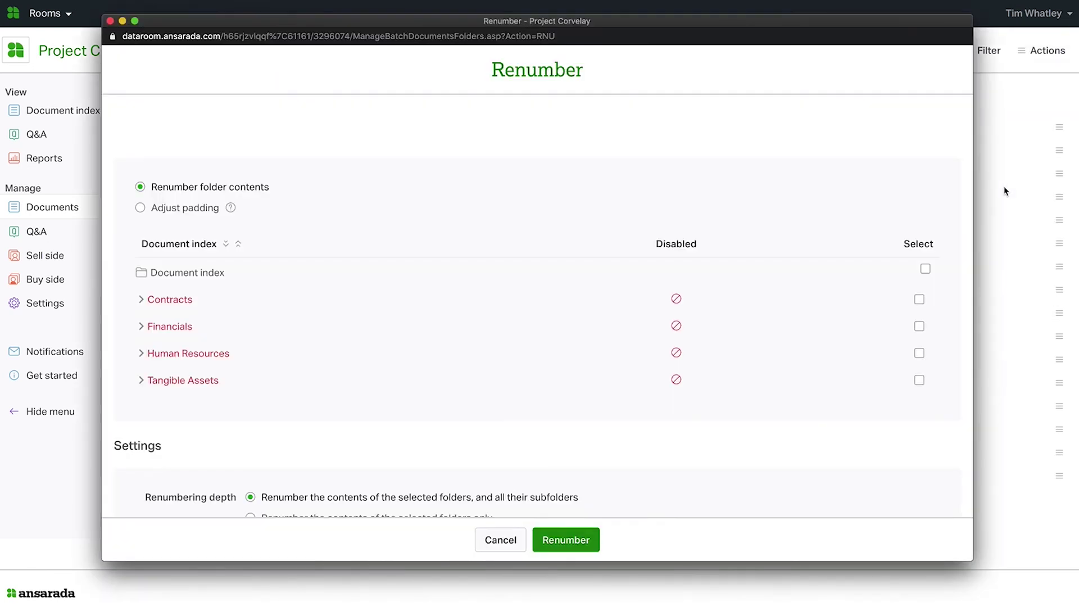
{"action": "left_click", "coordinate": [925, 269]}
{"action": "scroll", "coordinate": [777, 360], "scroll_direction": "down", "scroll_amount": 5}
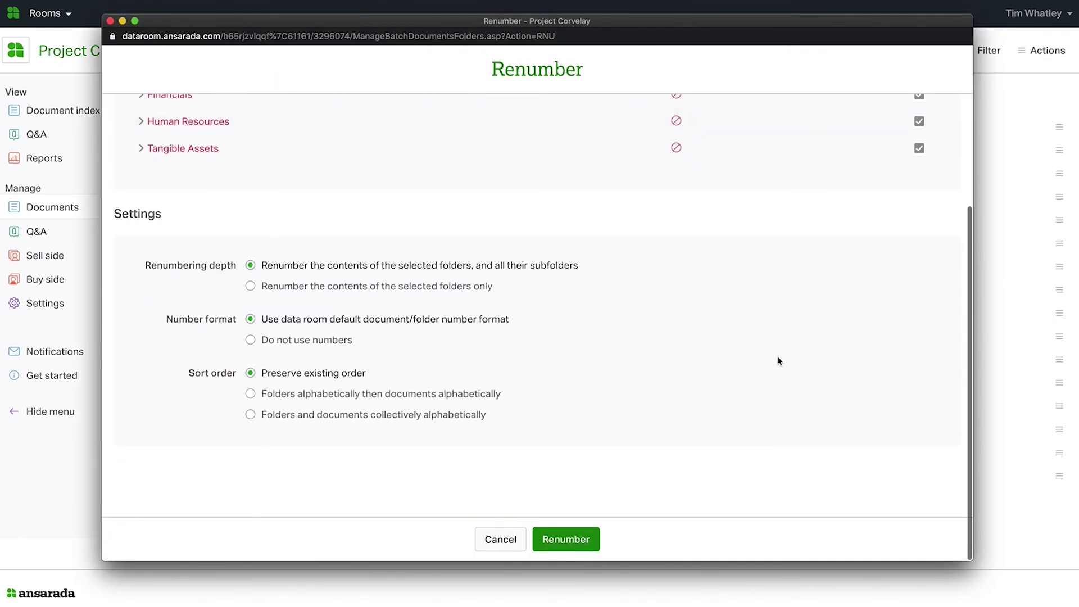
{"action": "left_click", "coordinate": [573, 539]}
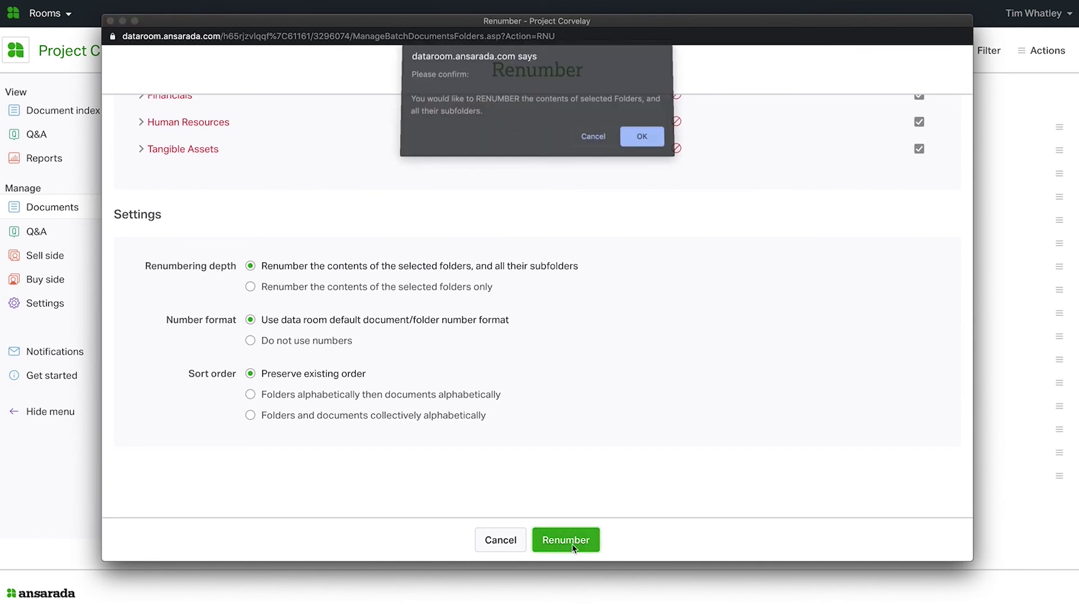
{"action": "left_click", "coordinate": [641, 135]}
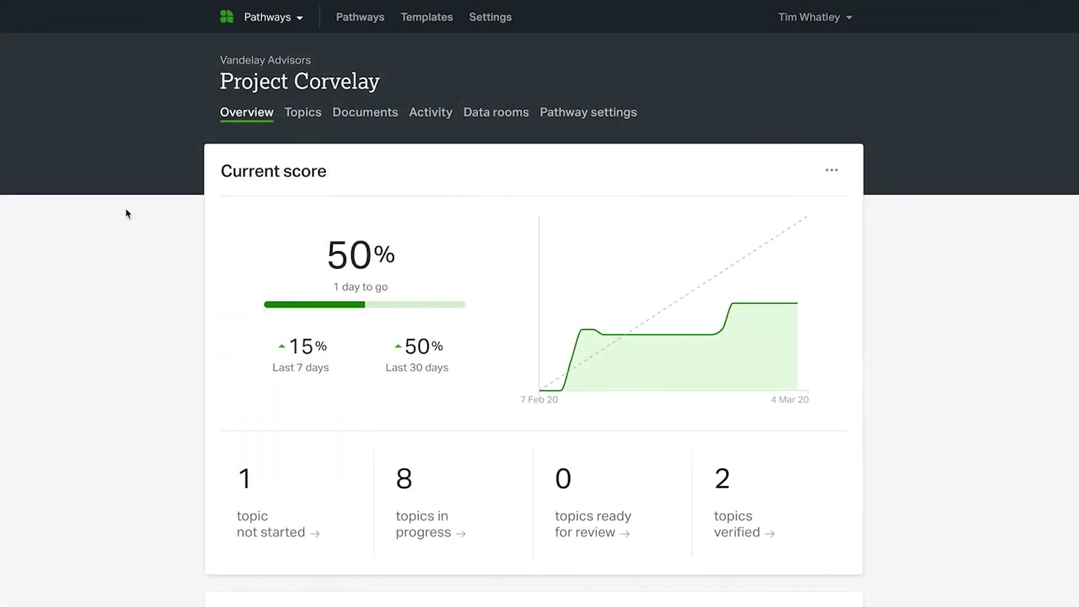
Step: In the Project Corvelay pathway's documents, select the Contracts and Financials folders and run Download all
{"action": "left_click", "coordinate": [350, 117]}
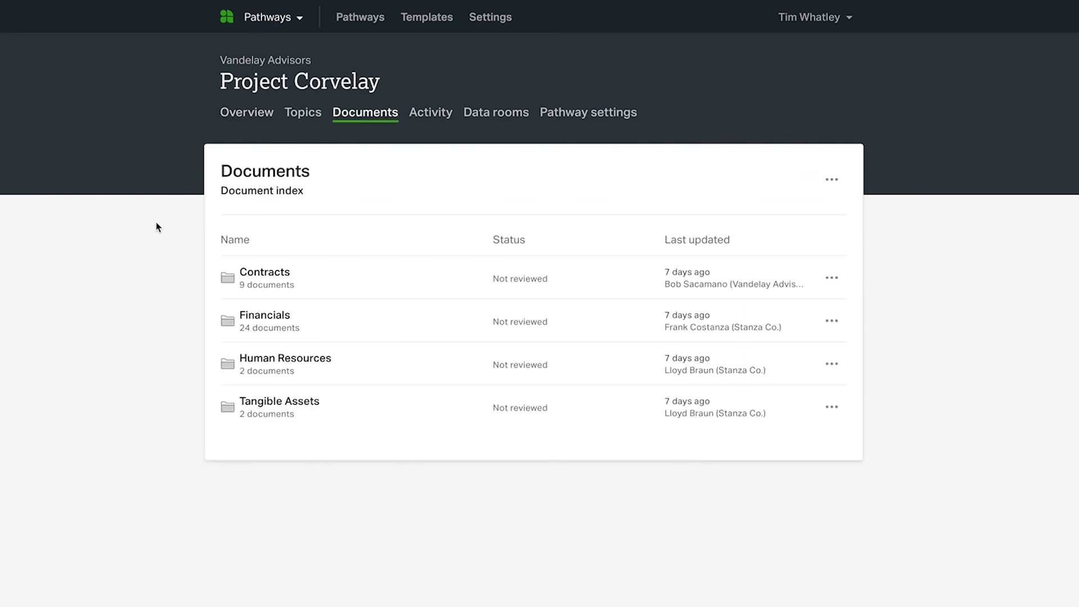
{"action": "left_click", "coordinate": [227, 280]}
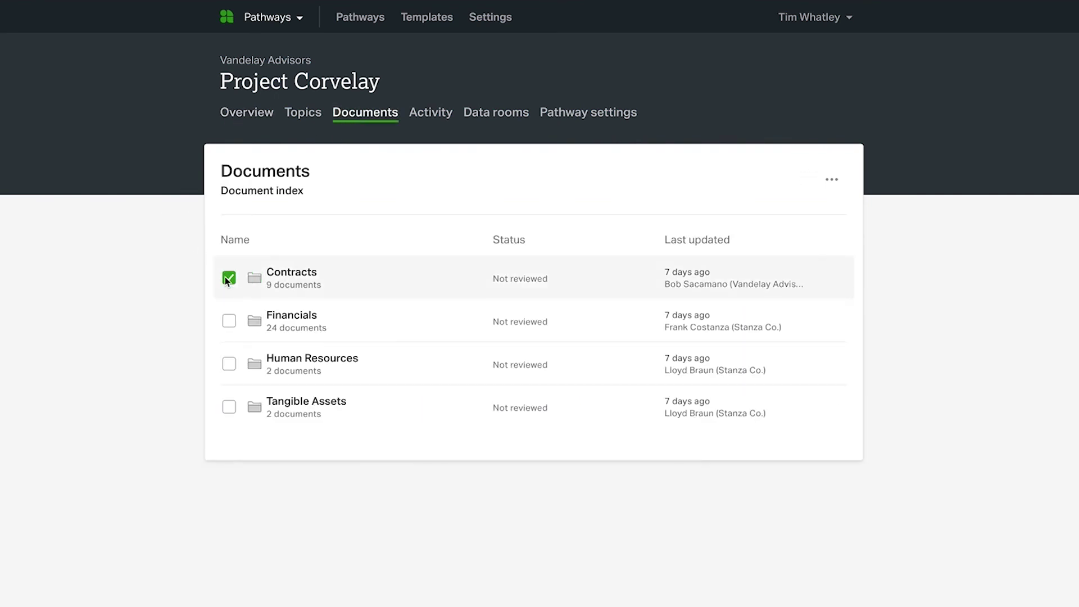
{"action": "left_click", "coordinate": [228, 319]}
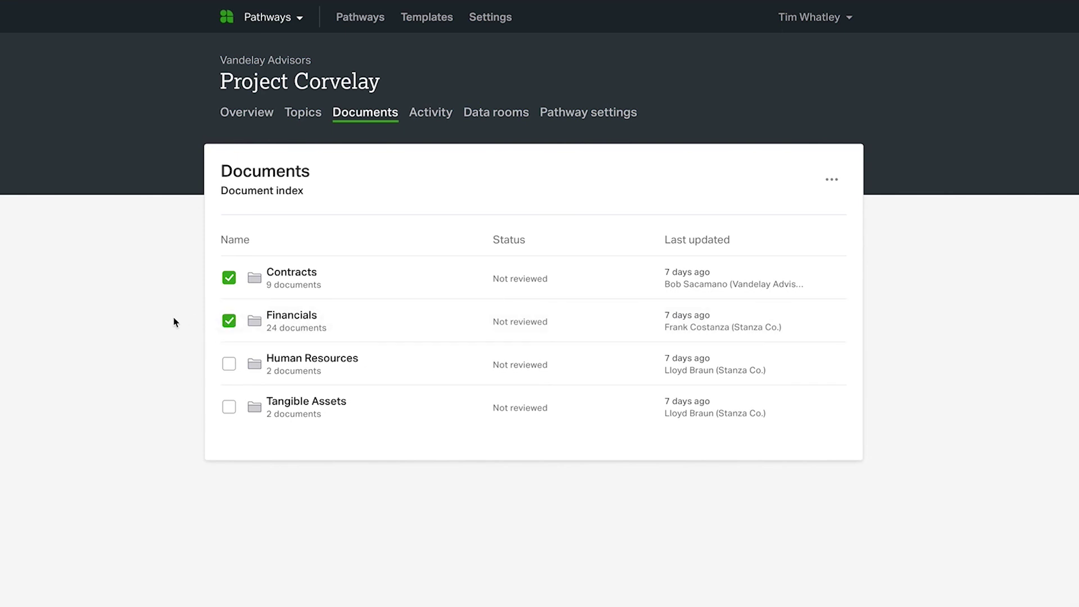
{"action": "left_click", "coordinate": [832, 180]}
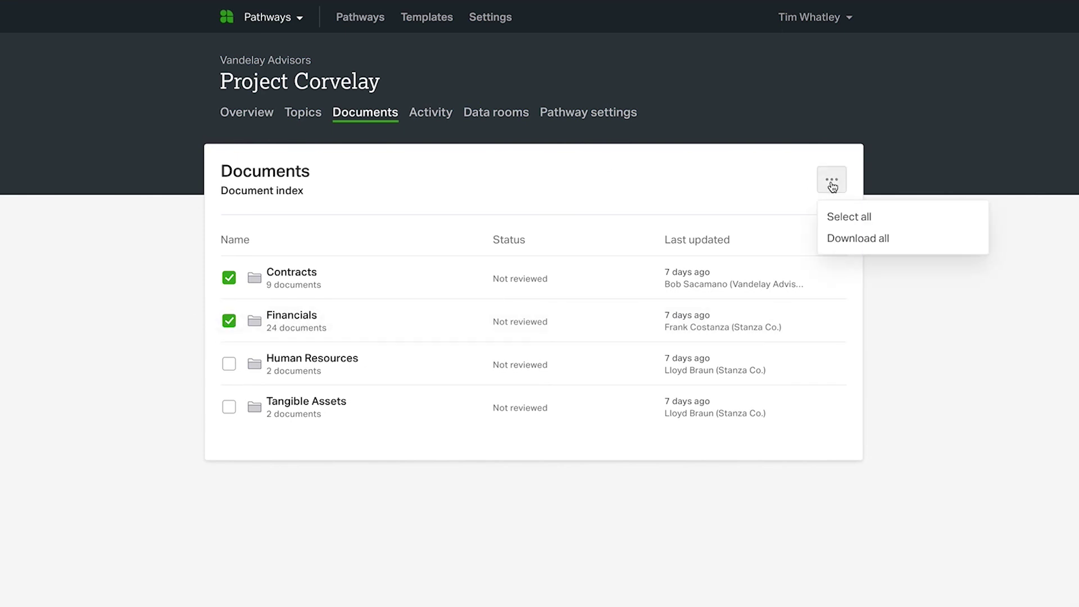
{"action": "left_click", "coordinate": [839, 241]}
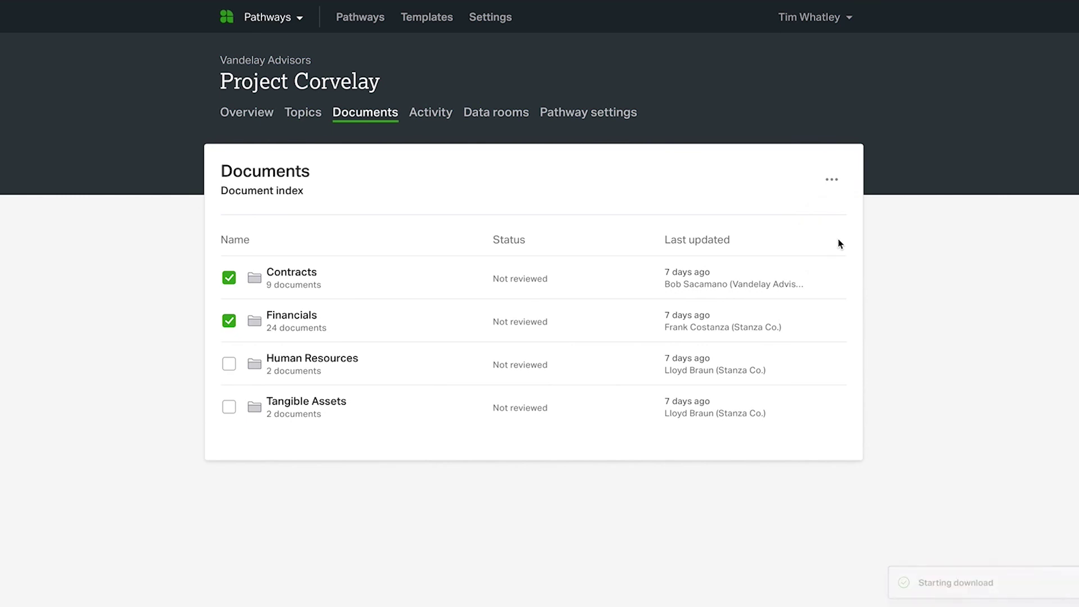